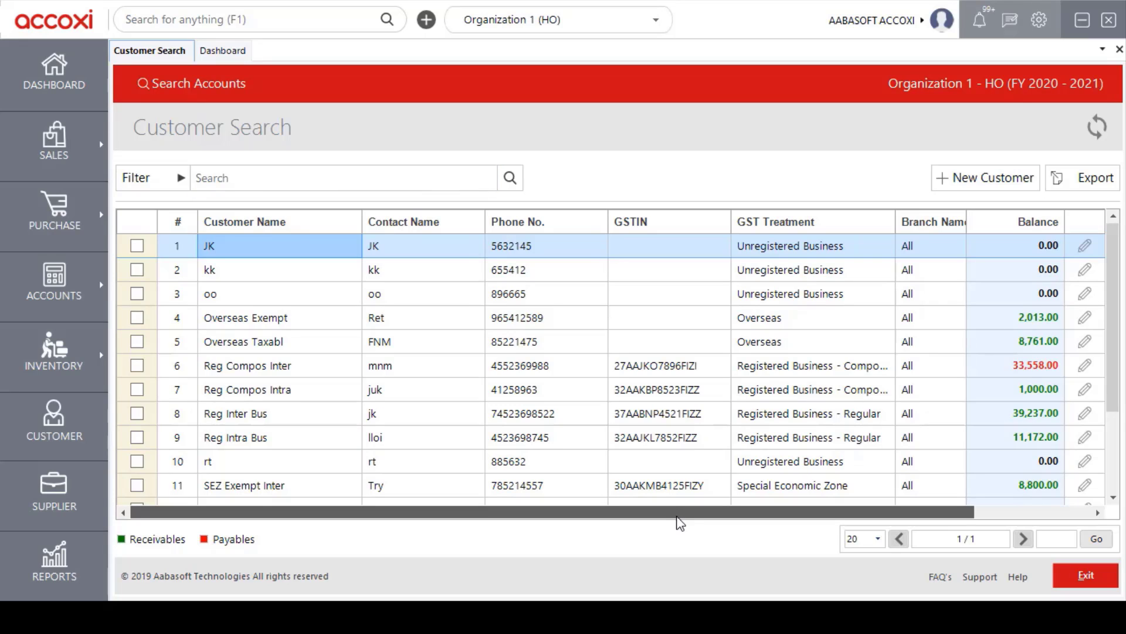
Examine the customer list's columns, filter fields, sort order choices, inactive option, search box and page number field
{"action": "left_click_drag", "start_coordinate": [680, 522], "coordinate": [689, 520]}
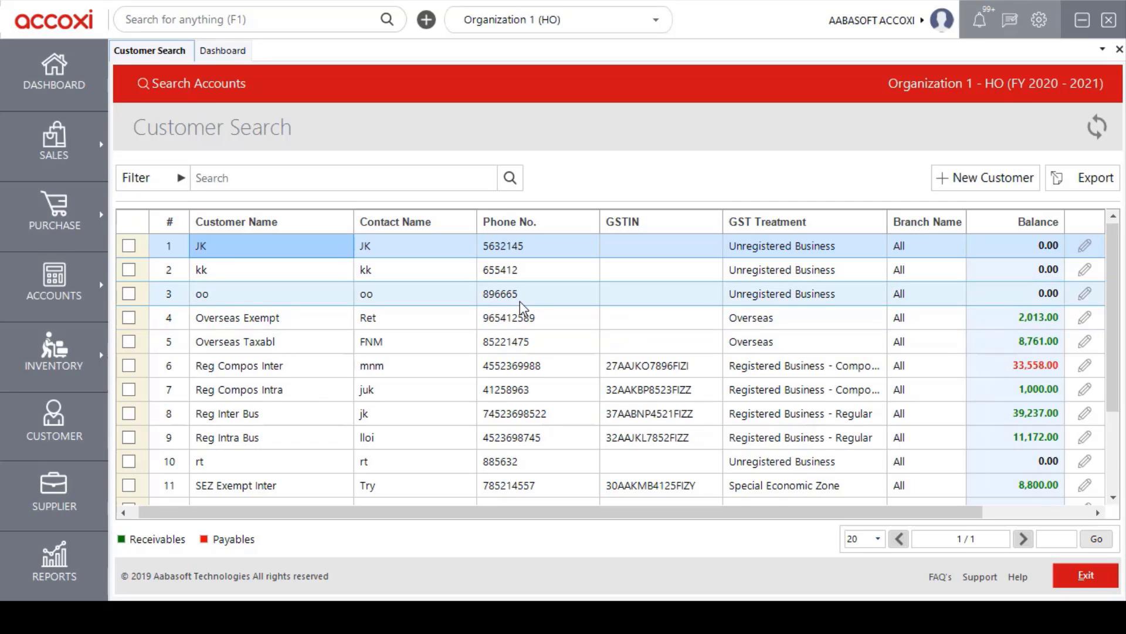
{"action": "left_click", "coordinate": [162, 182]}
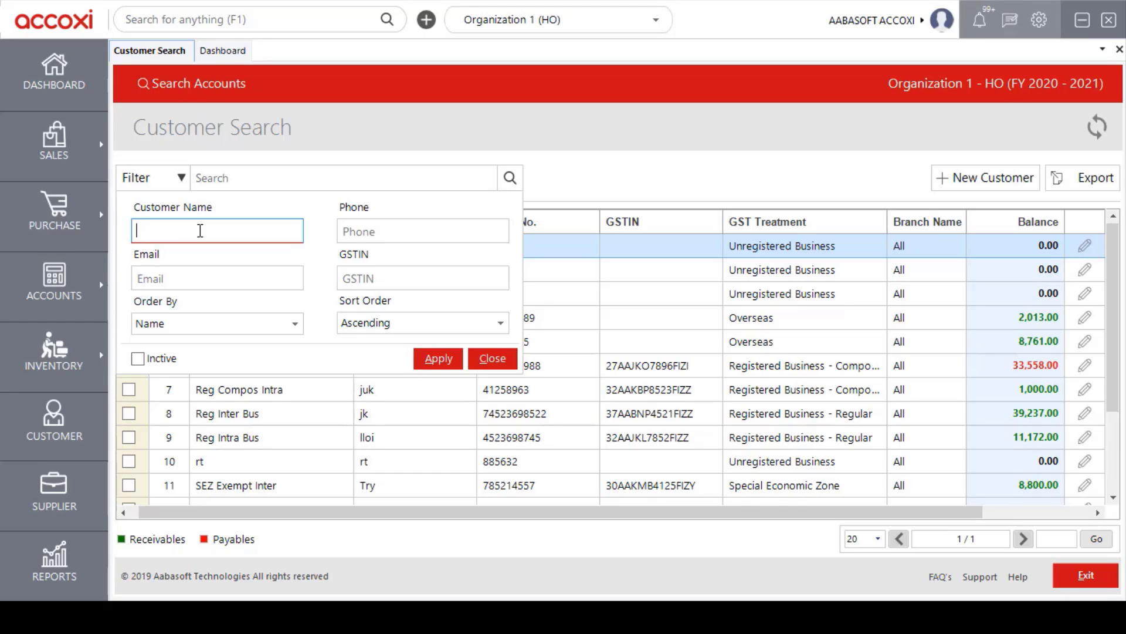
{"action": "left_click", "coordinate": [197, 278]}
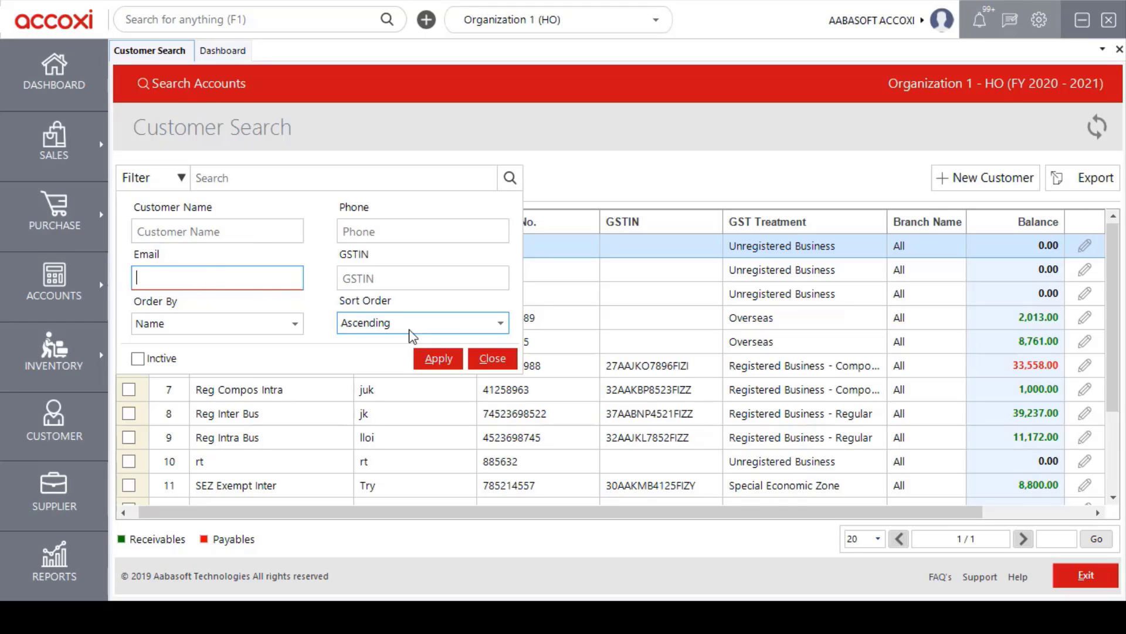
{"action": "left_click", "coordinate": [395, 224]}
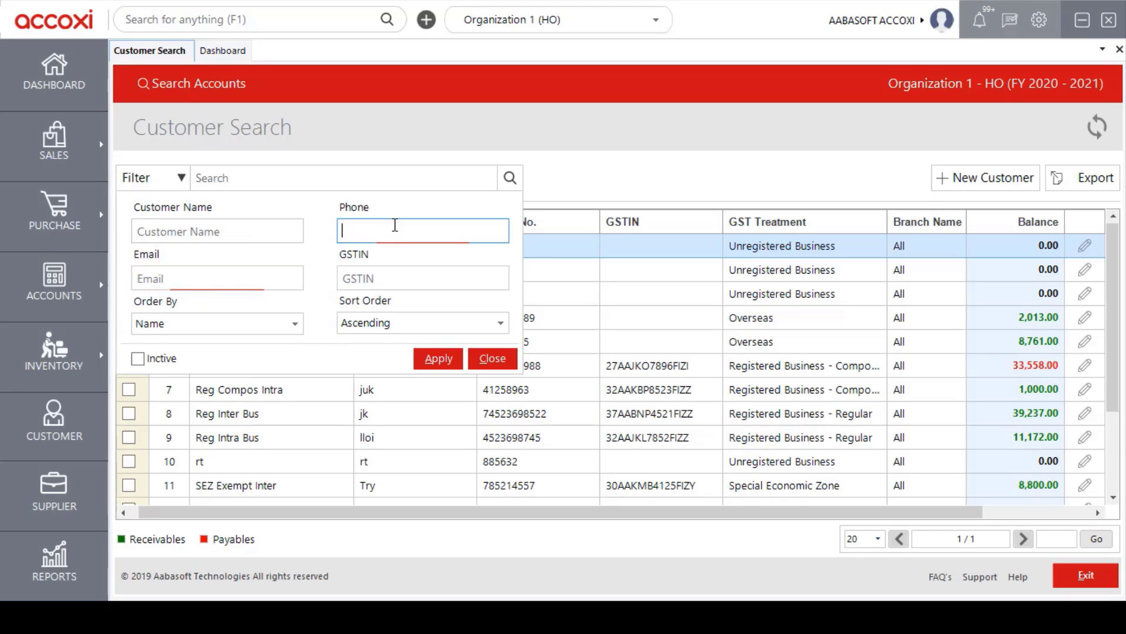
{"action": "left_click", "coordinate": [385, 276]}
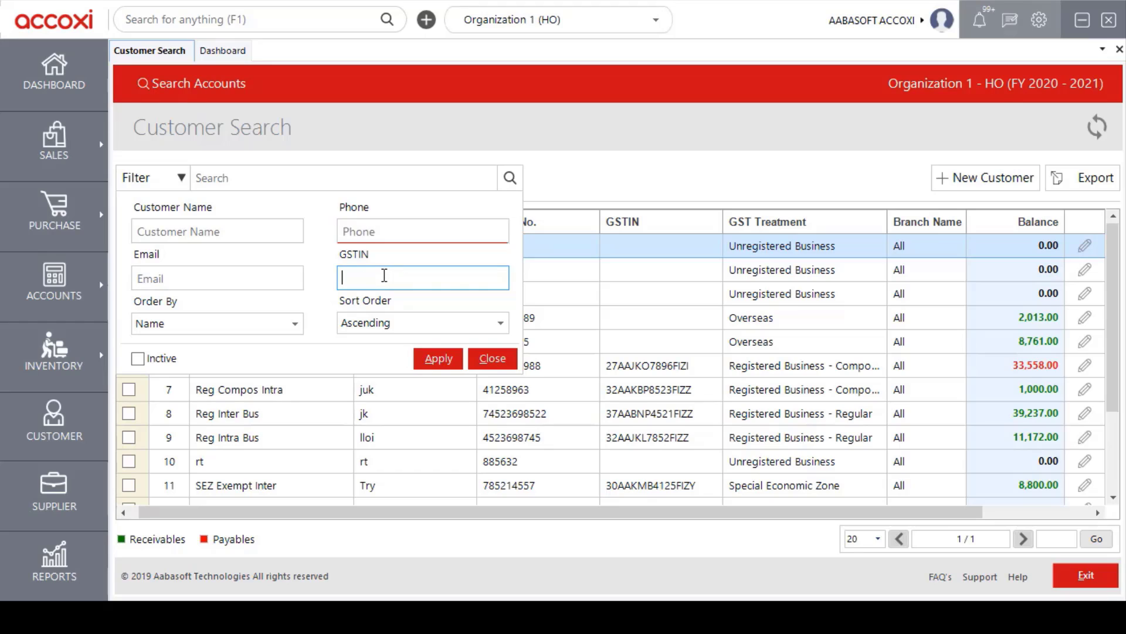
{"action": "left_click", "coordinate": [444, 320]}
{"action": "left_click", "coordinate": [502, 323]}
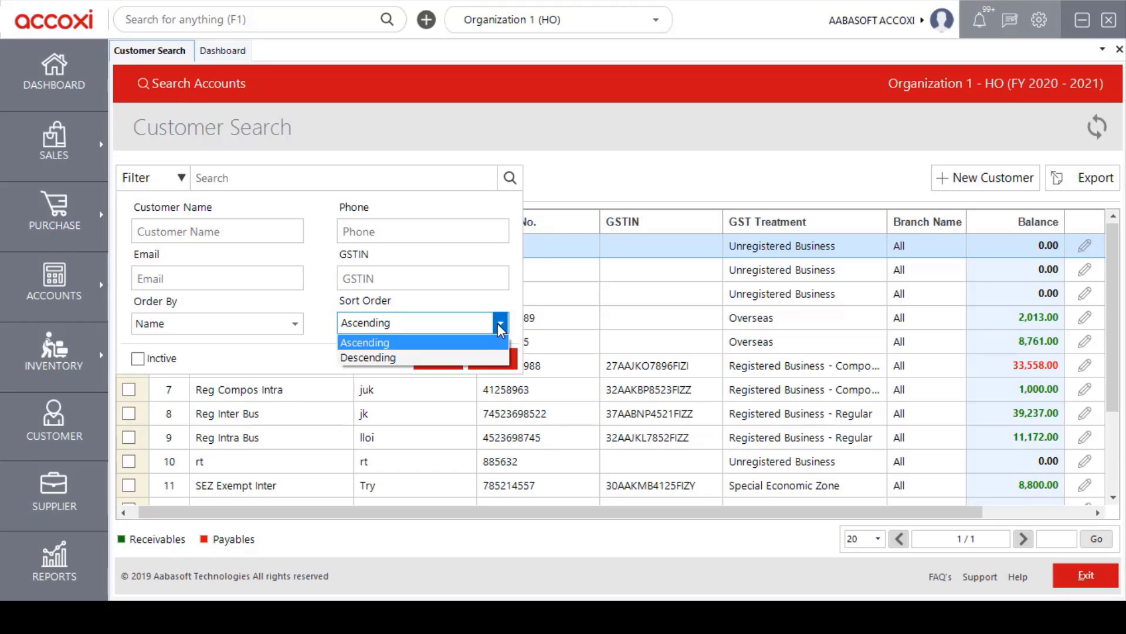
{"action": "left_click", "coordinate": [498, 324]}
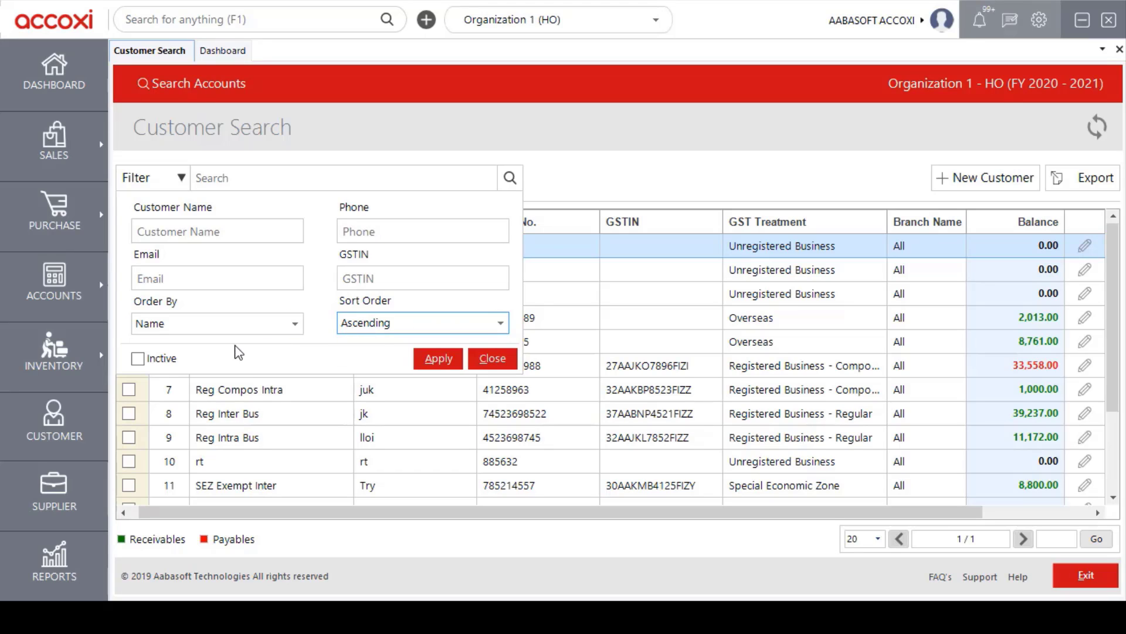
{"action": "left_click", "coordinate": [137, 358]}
{"action": "left_click", "coordinate": [492, 358]}
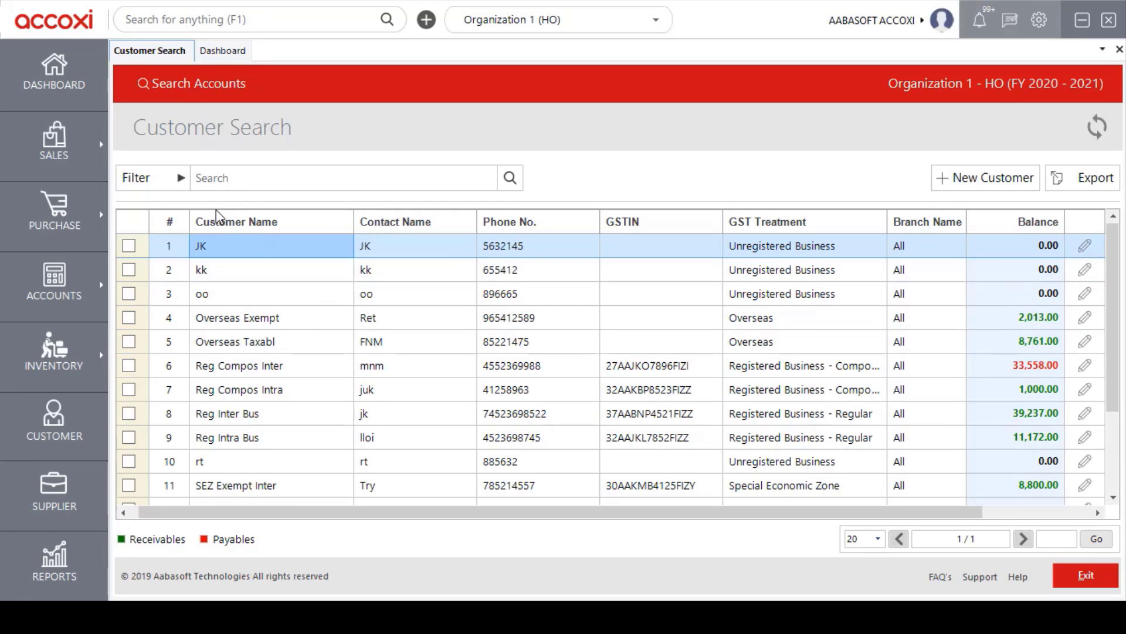
{"action": "left_click", "coordinate": [203, 178]}
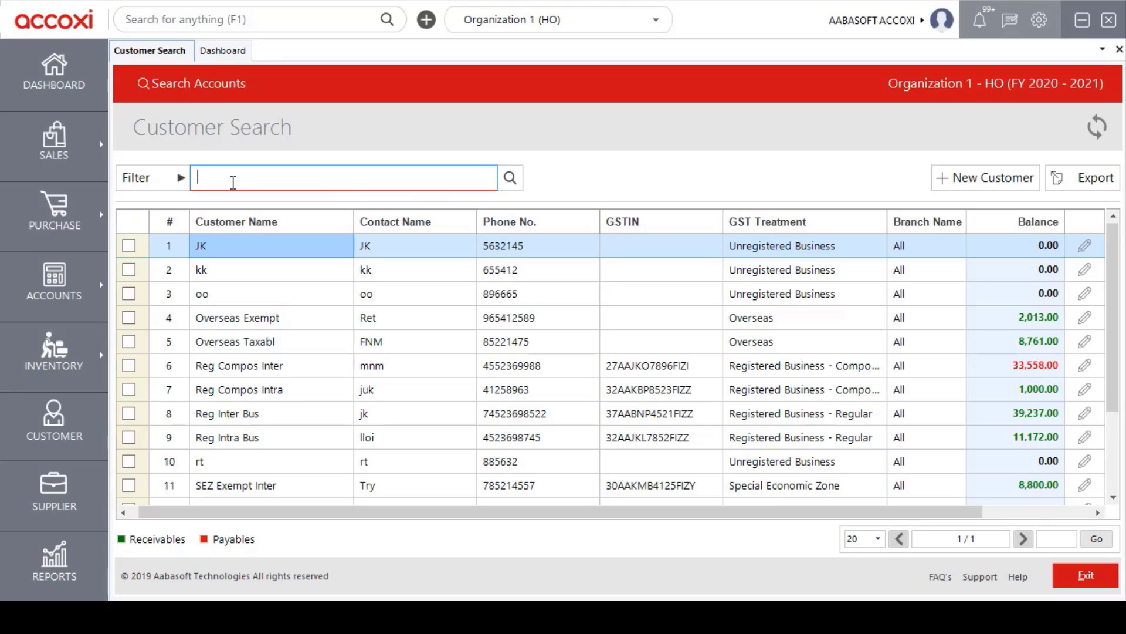
{"action": "left_click", "coordinate": [1068, 539]}
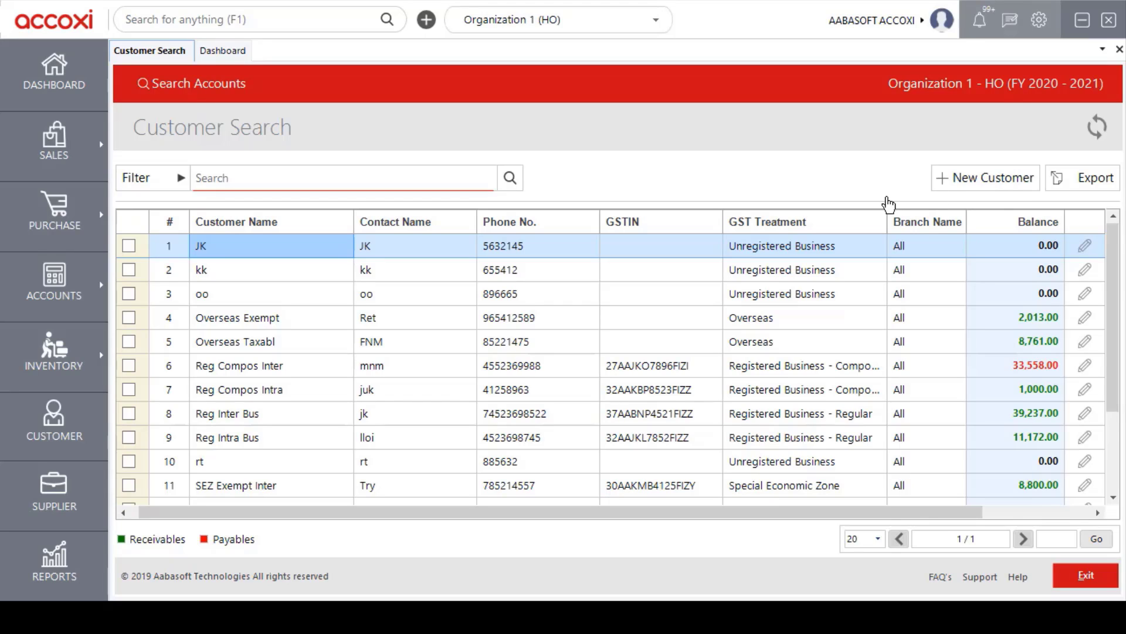
Open a blank new customer form and review its payment term choices, opening balance field and debit or credit type choices
{"action": "key", "text": "alt+n"}
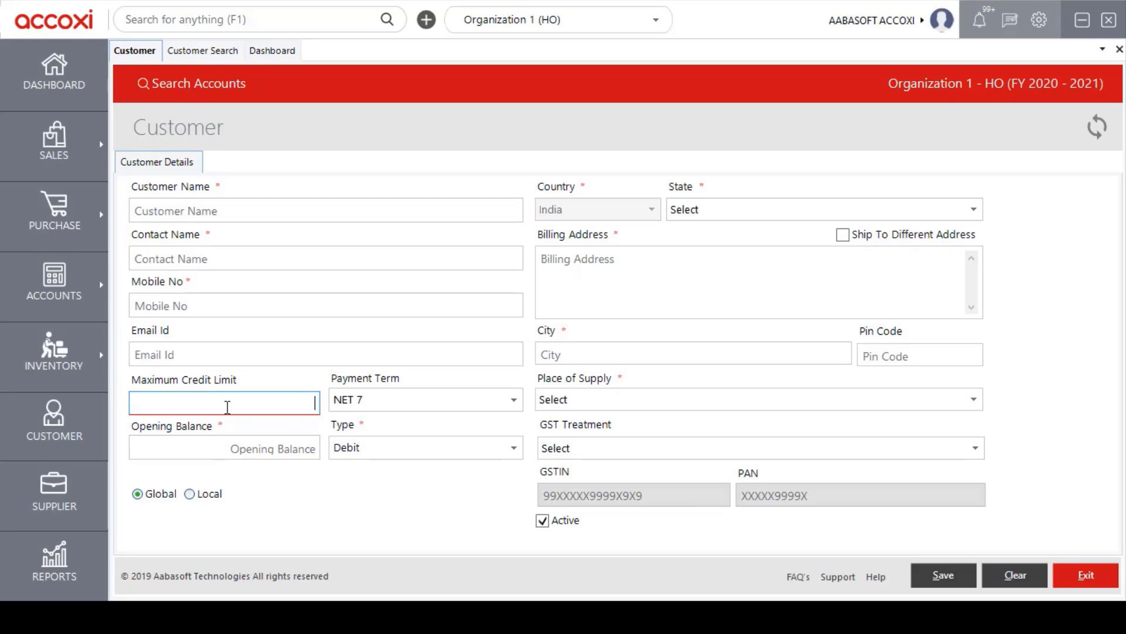
{"action": "left_click", "coordinate": [514, 400]}
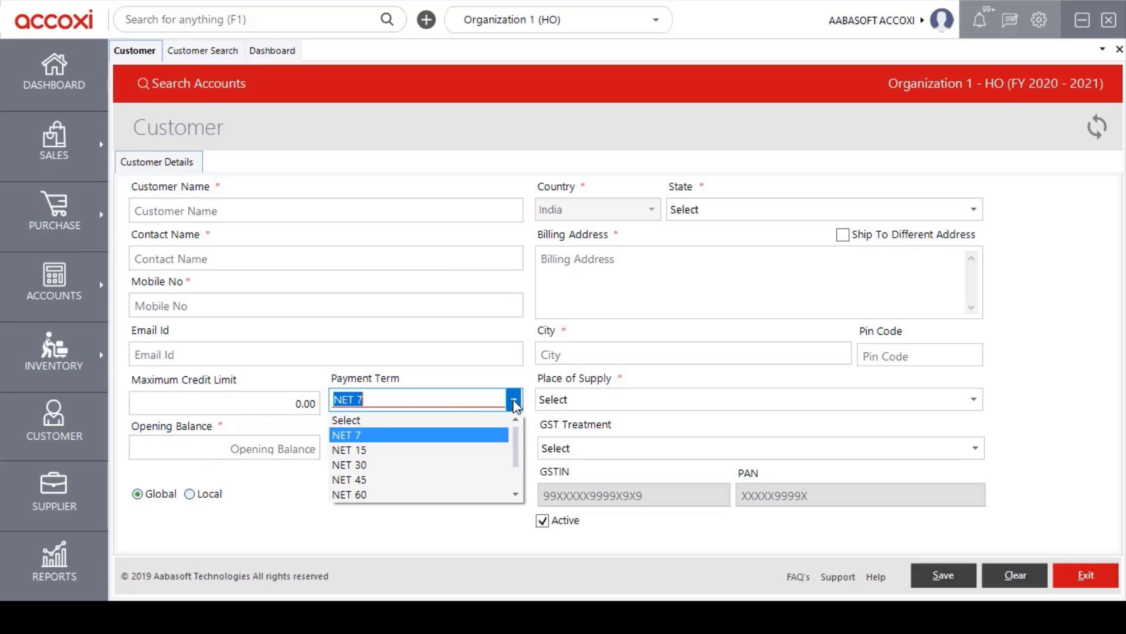
{"action": "left_click_drag", "start_coordinate": [516, 435], "coordinate": [519, 405]}
{"action": "left_click", "coordinate": [516, 405]}
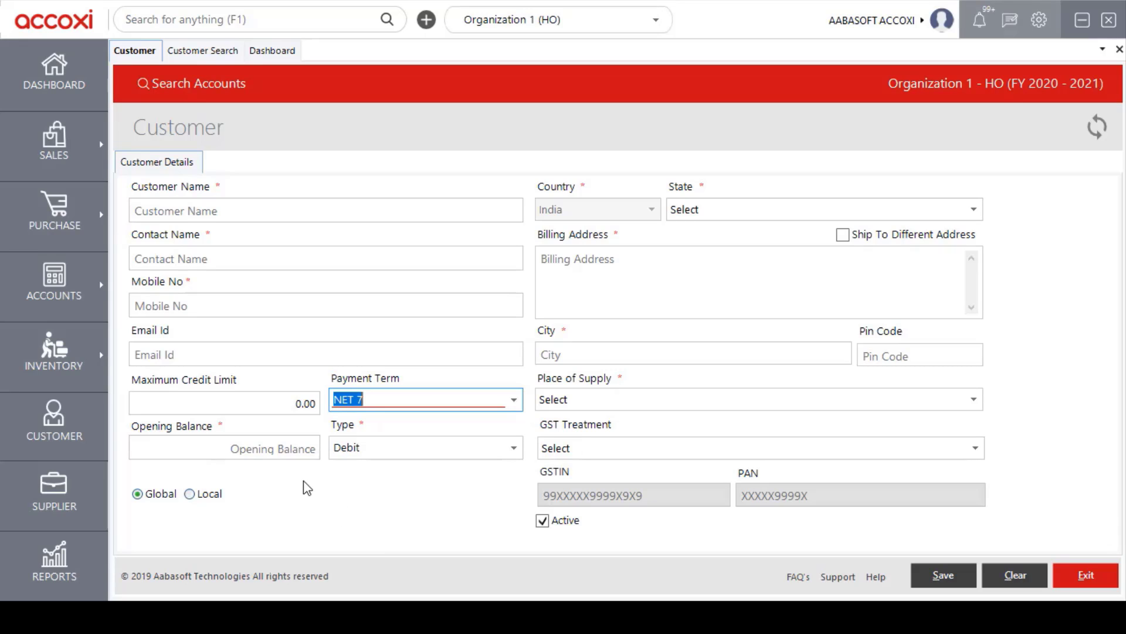
{"action": "left_click", "coordinate": [291, 451]}
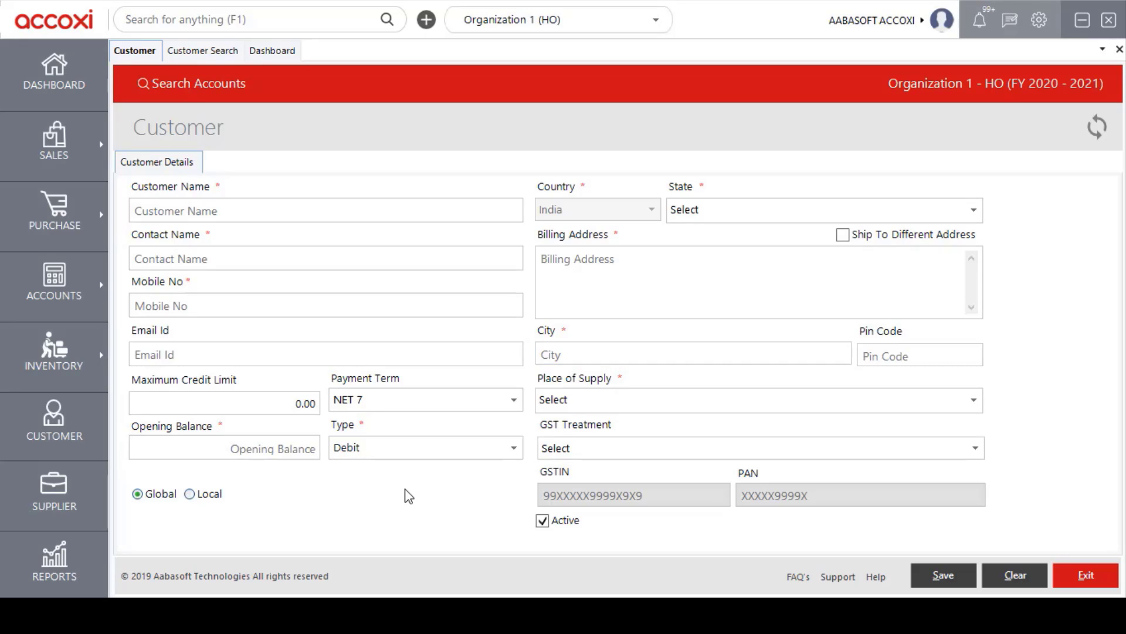
{"action": "left_click", "coordinate": [514, 448]}
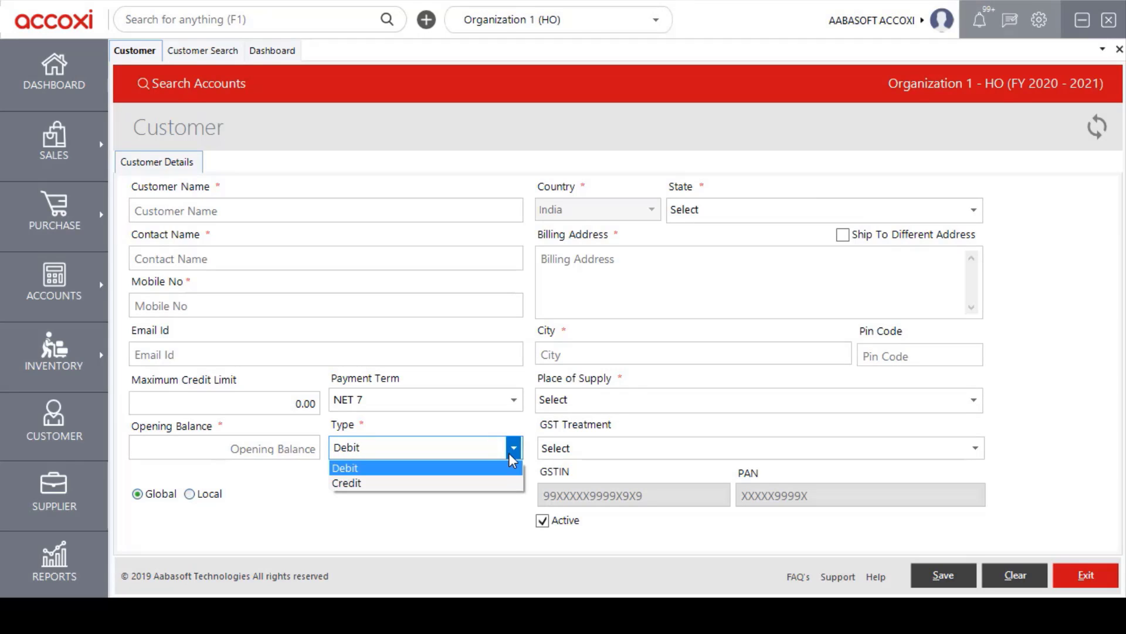
{"action": "left_click", "coordinate": [509, 453]}
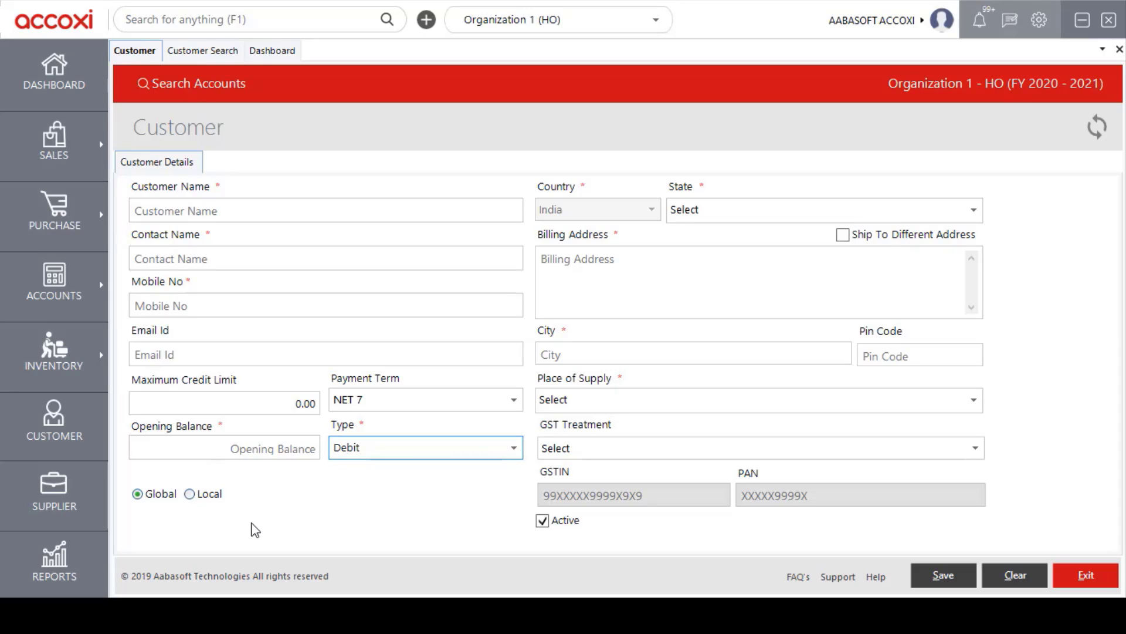
Make the new customer Local and review the available branches, keeping Organization 1 (HO)
{"action": "left_click", "coordinate": [190, 494]}
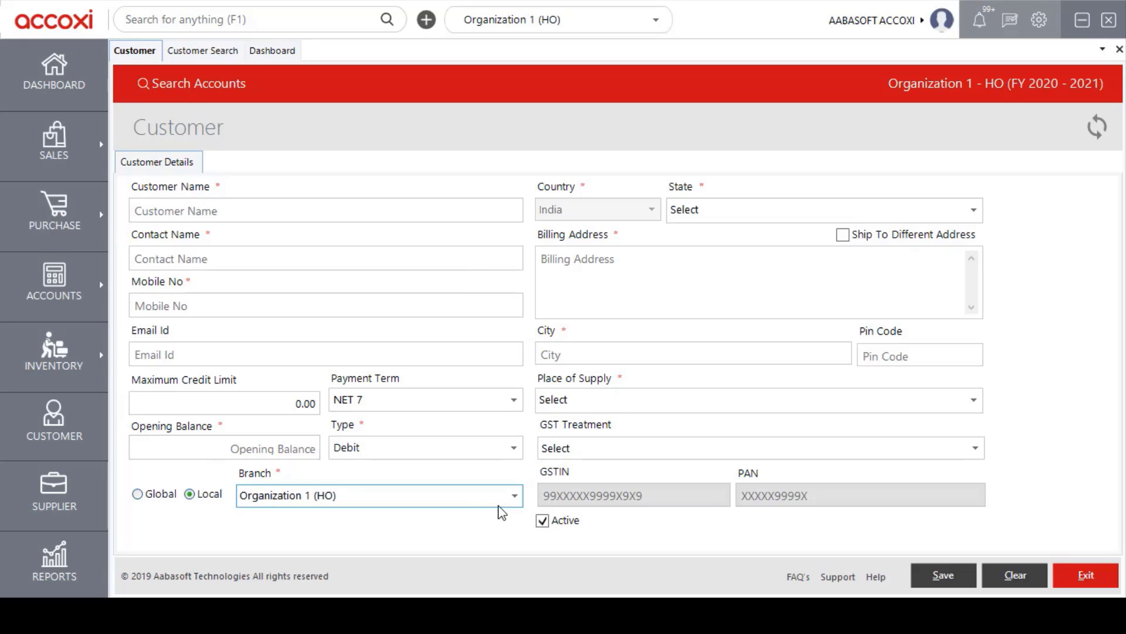
{"action": "left_click", "coordinate": [513, 503]}
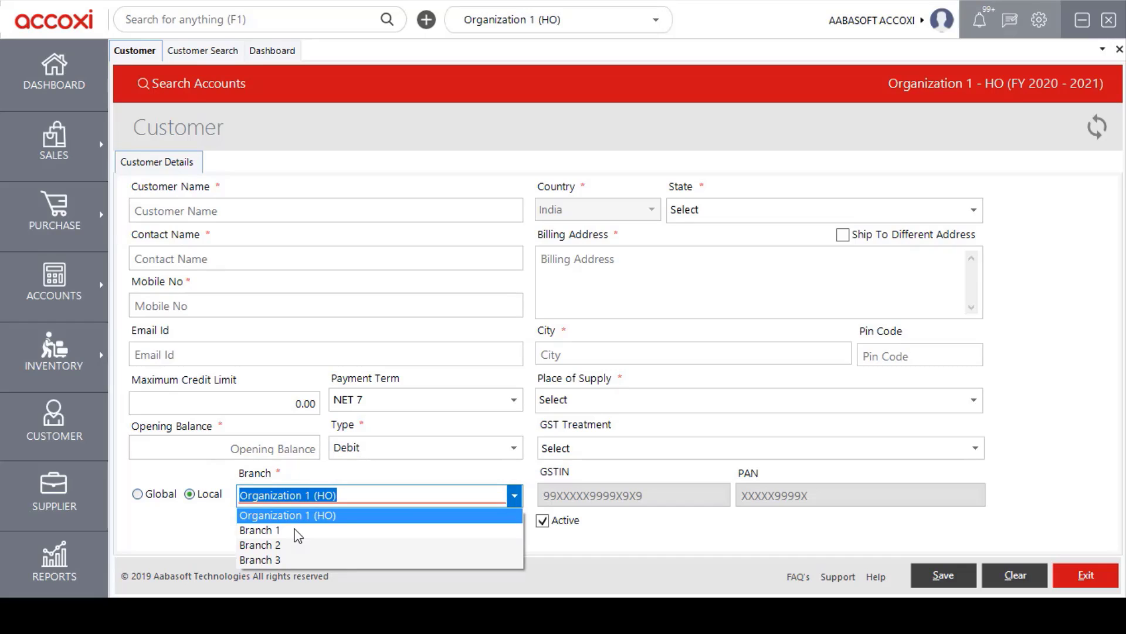
{"action": "left_click", "coordinate": [512, 498]}
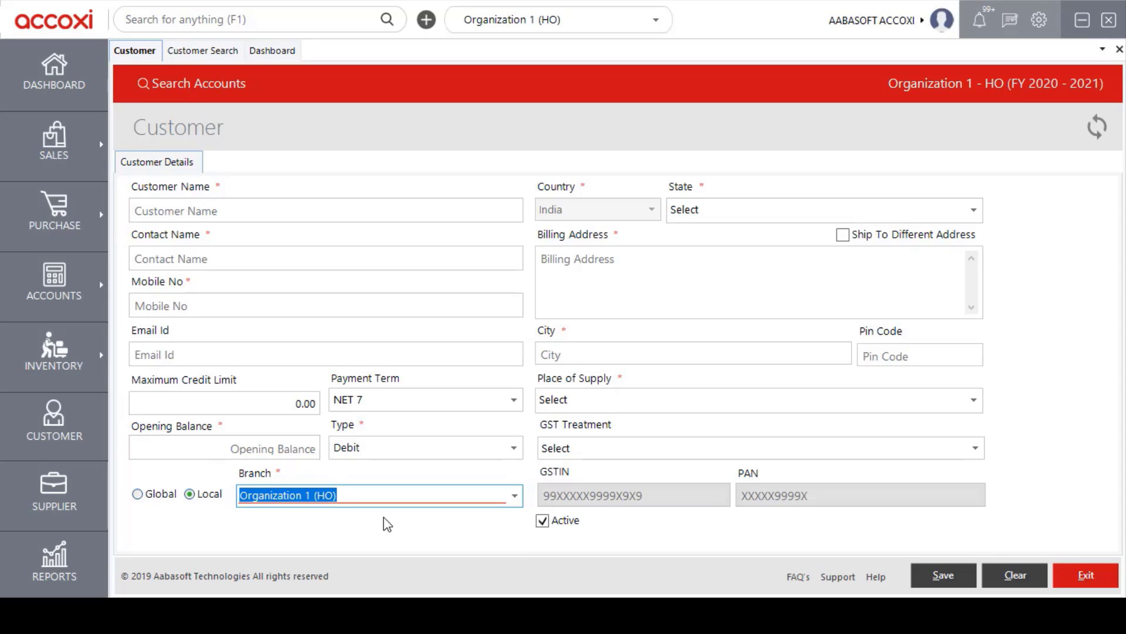
Review the state list and billing address field, and enable Ship To Different Address to view the shipping address form
{"action": "left_click", "coordinate": [974, 210]}
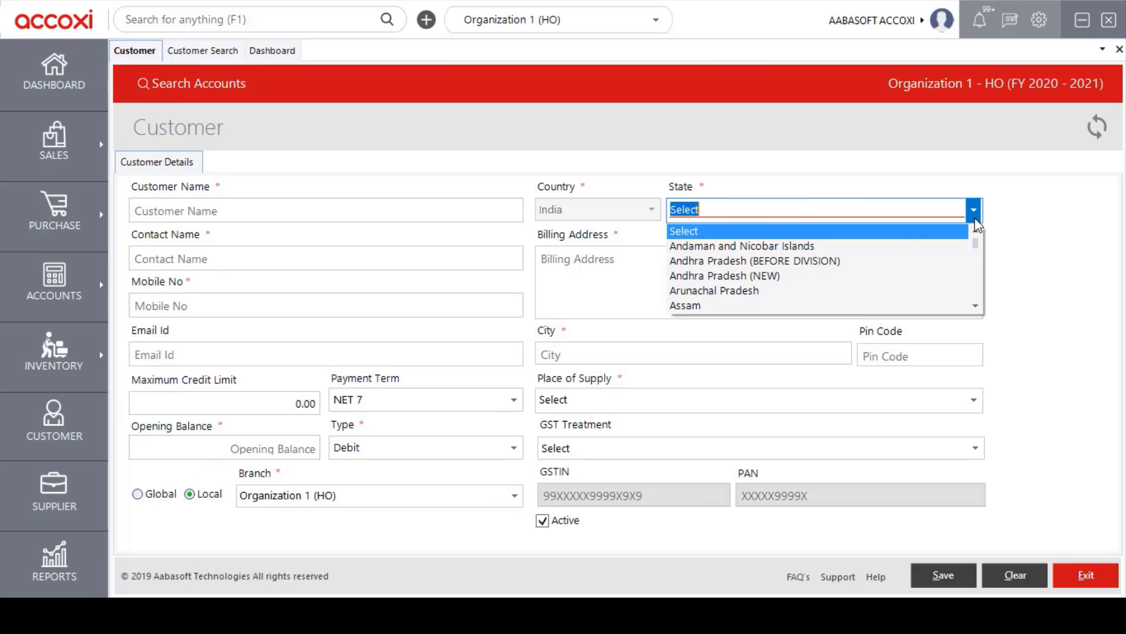
{"action": "left_click", "coordinate": [974, 210]}
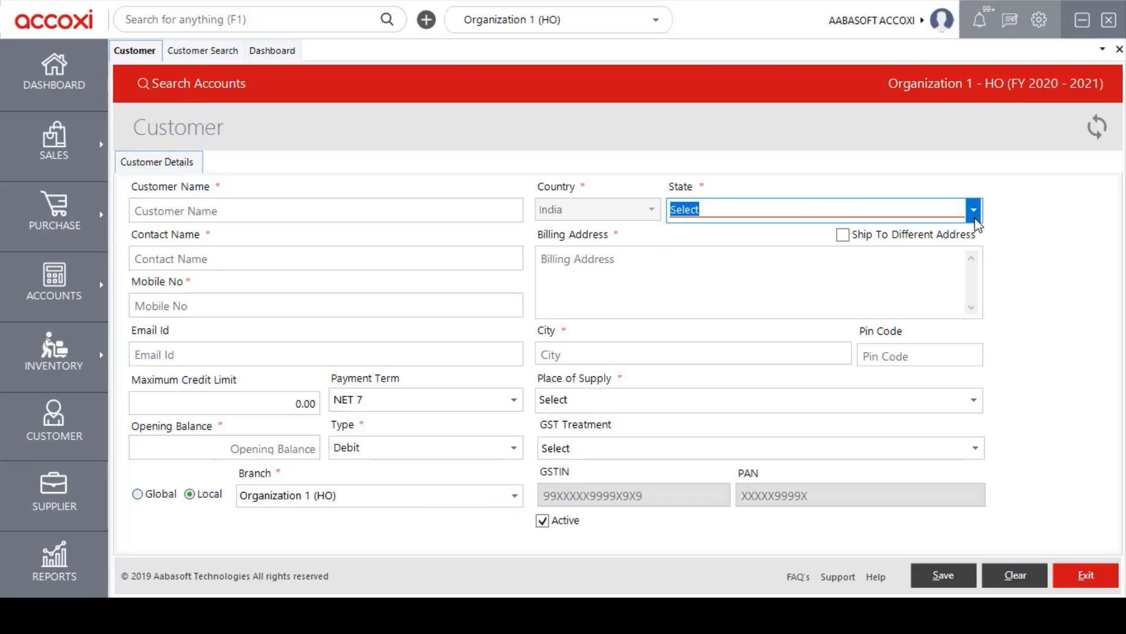
{"action": "left_click", "coordinate": [827, 273]}
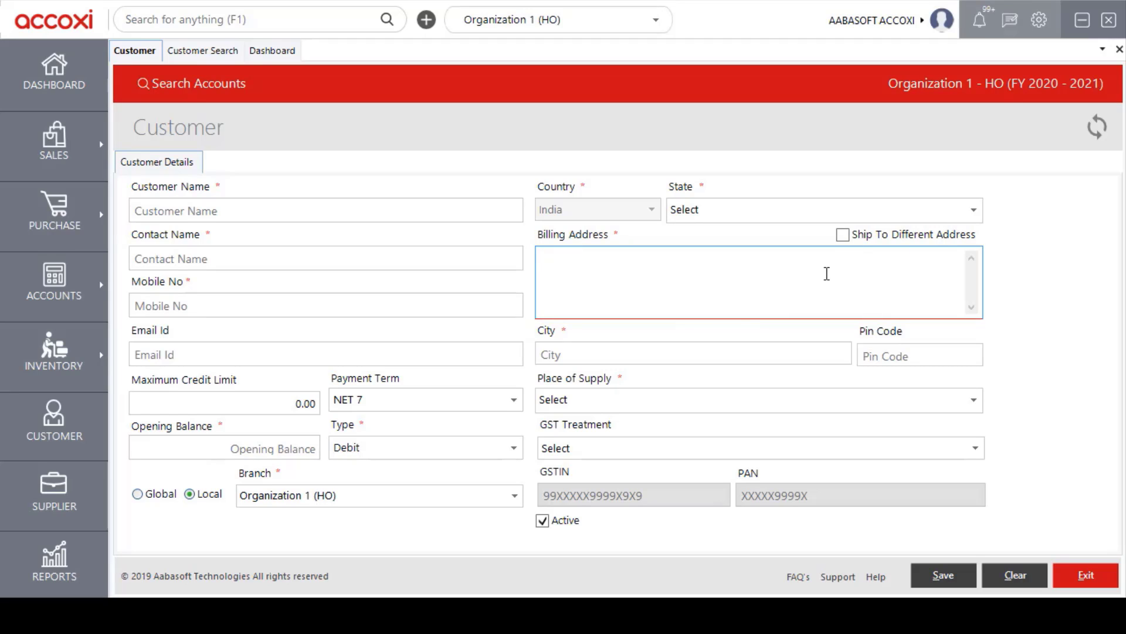
{"action": "left_click", "coordinate": [843, 238]}
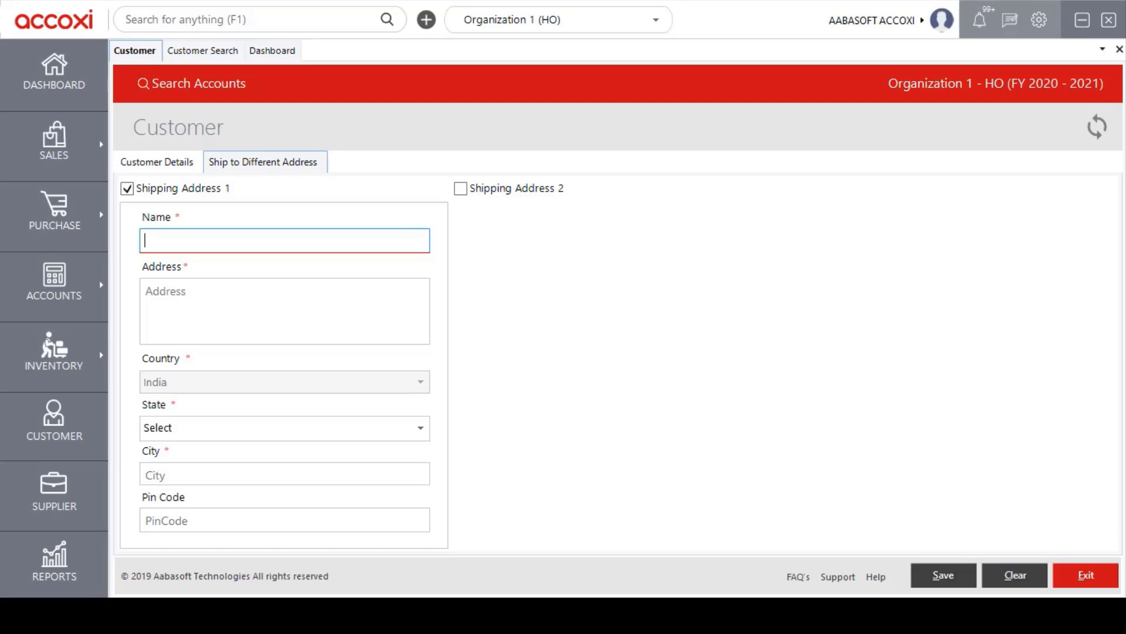
{"action": "left_click", "coordinate": [196, 164]}
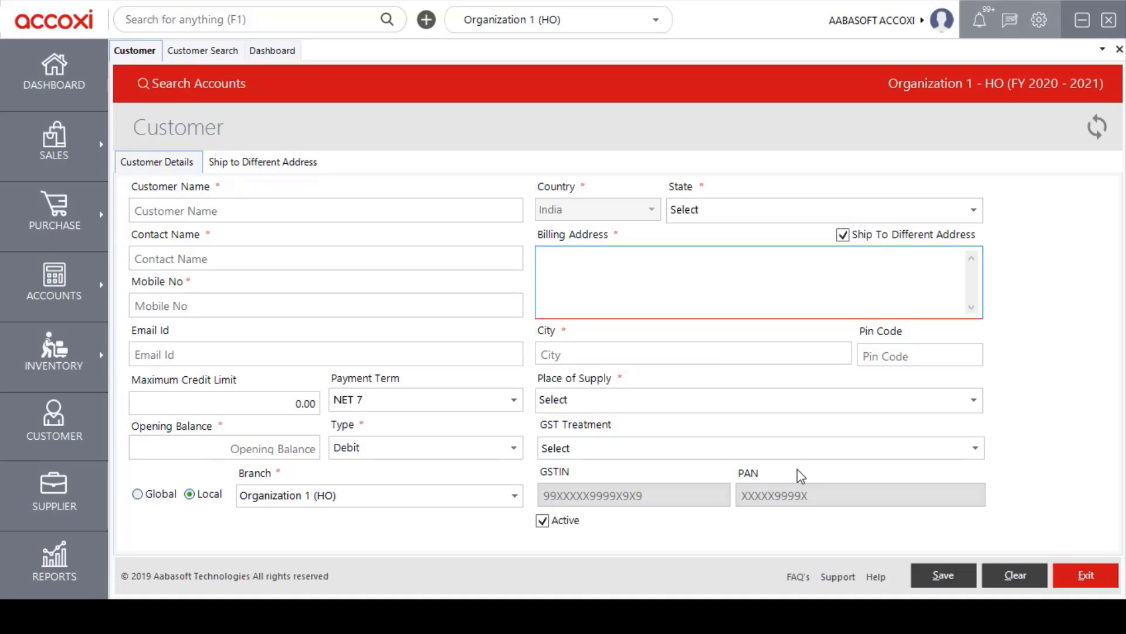
Try the GST treatment Registered Business - Regular for its GSTIN and PAN fields, and switch it to Unregistered Business
{"action": "left_click", "coordinate": [977, 449]}
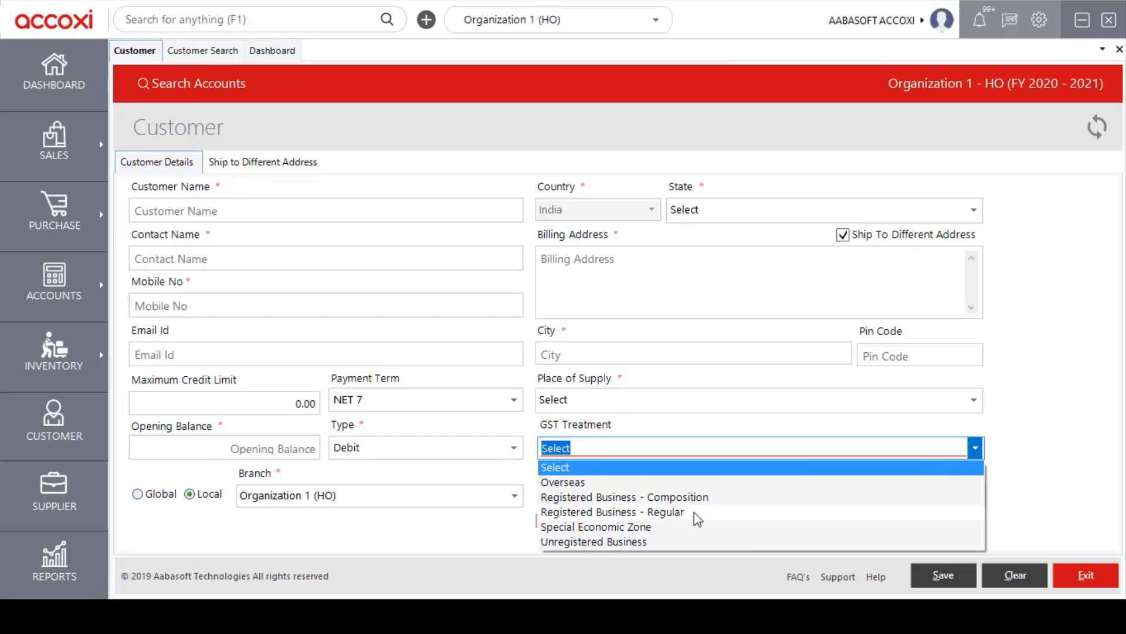
{"action": "left_click", "coordinate": [661, 516]}
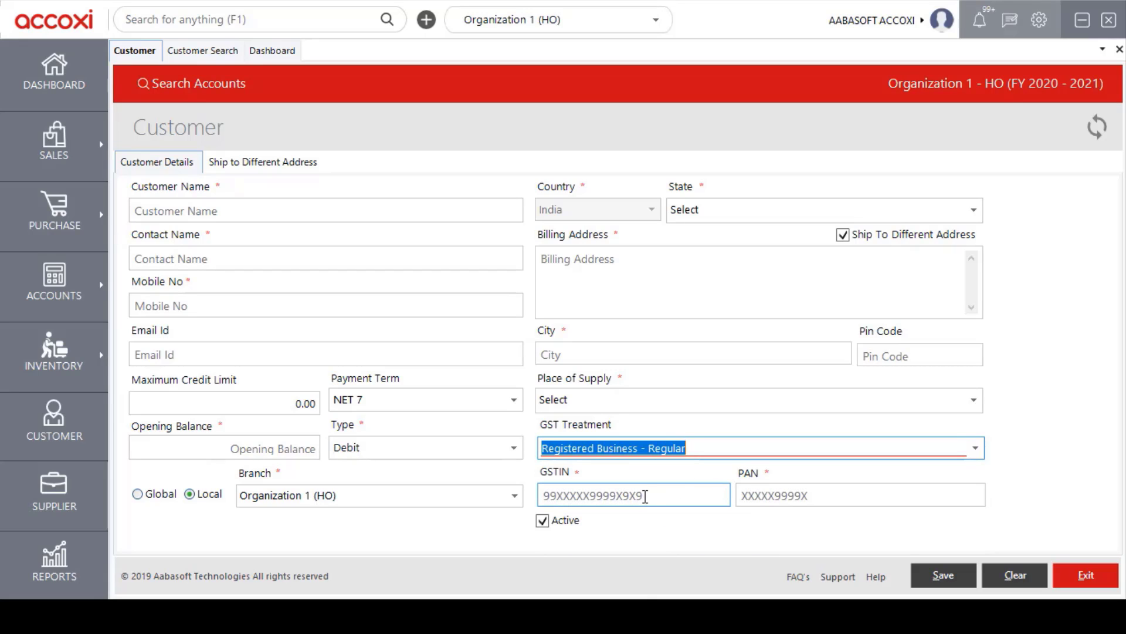
{"action": "left_click", "coordinate": [751, 497]}
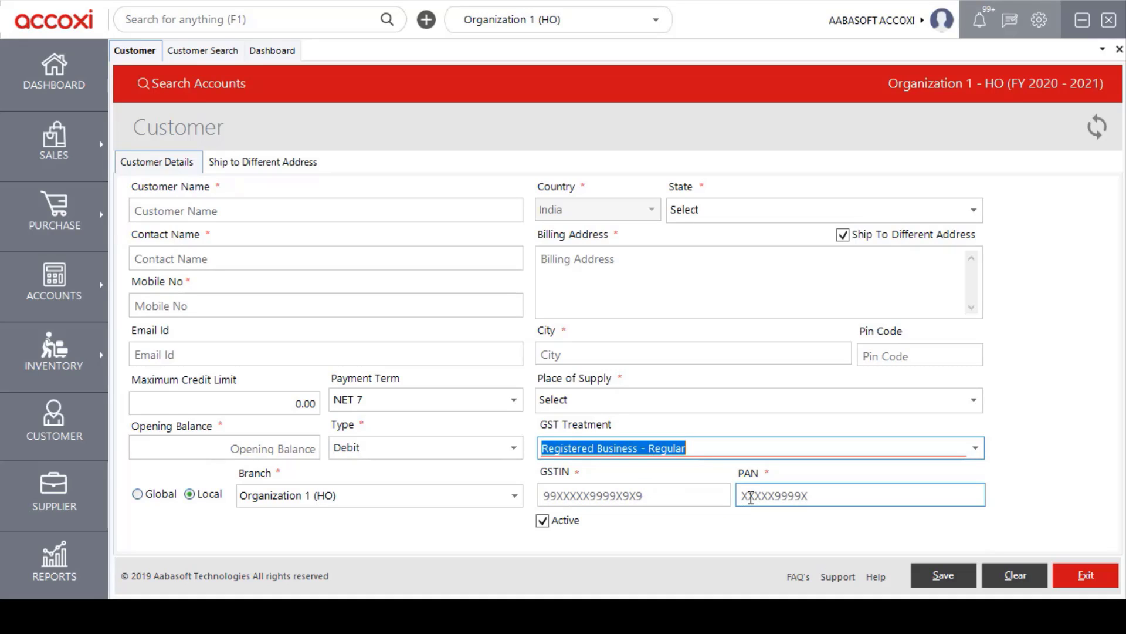
{"action": "left_click", "coordinate": [975, 448]}
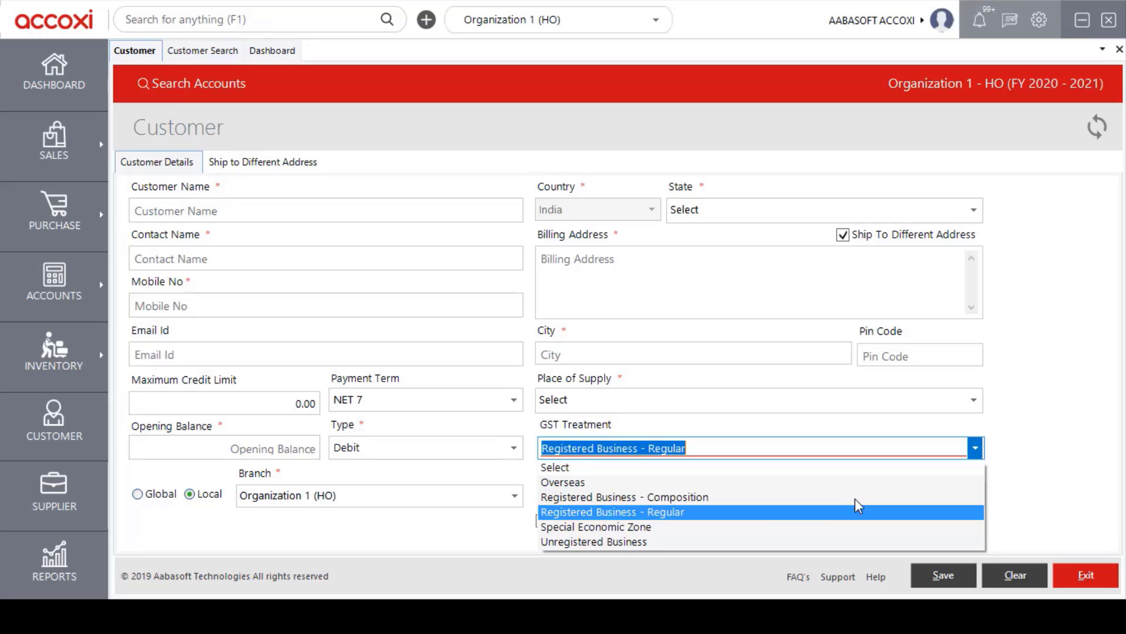
{"action": "left_click", "coordinate": [619, 541]}
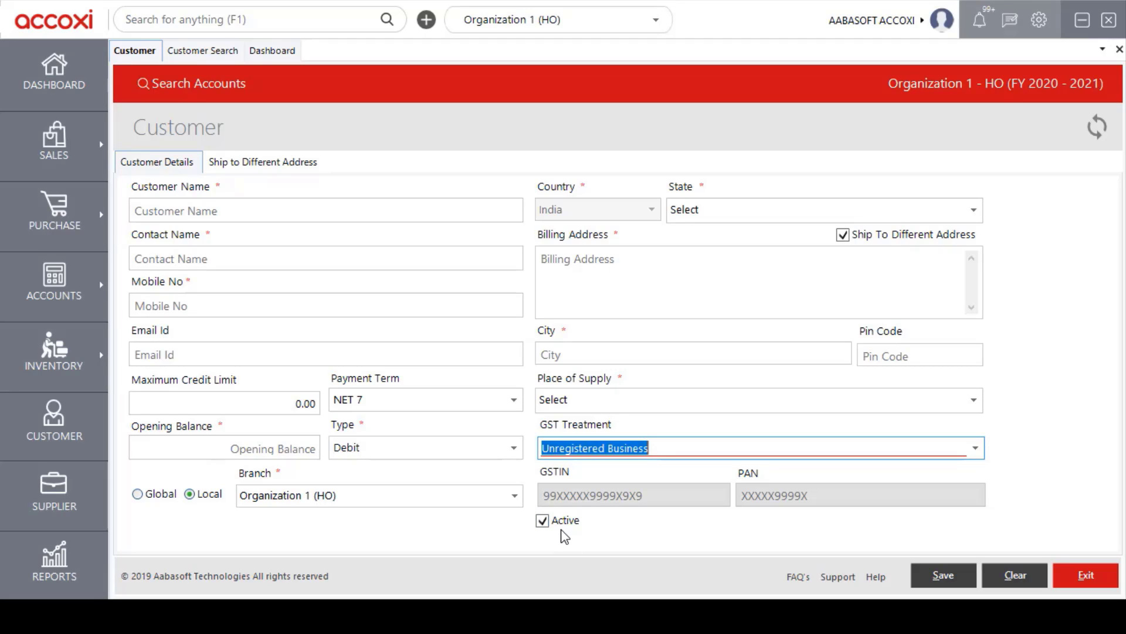
Mark the new customer as not active and exit the customer form without saving
{"action": "left_click", "coordinate": [543, 522]}
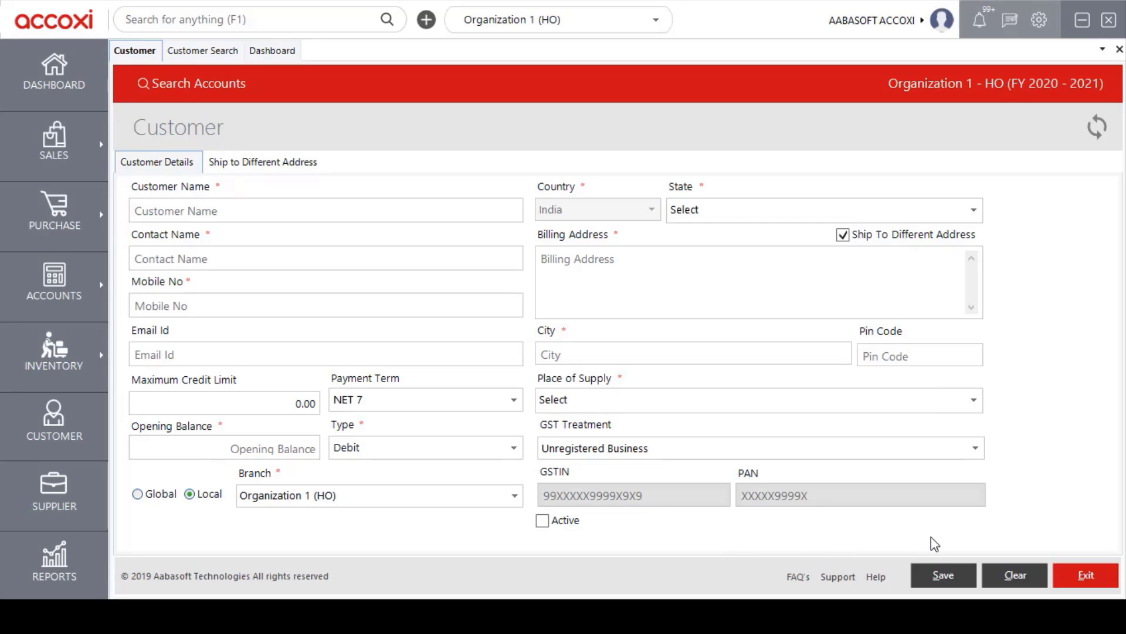
{"action": "left_click", "coordinate": [1086, 575]}
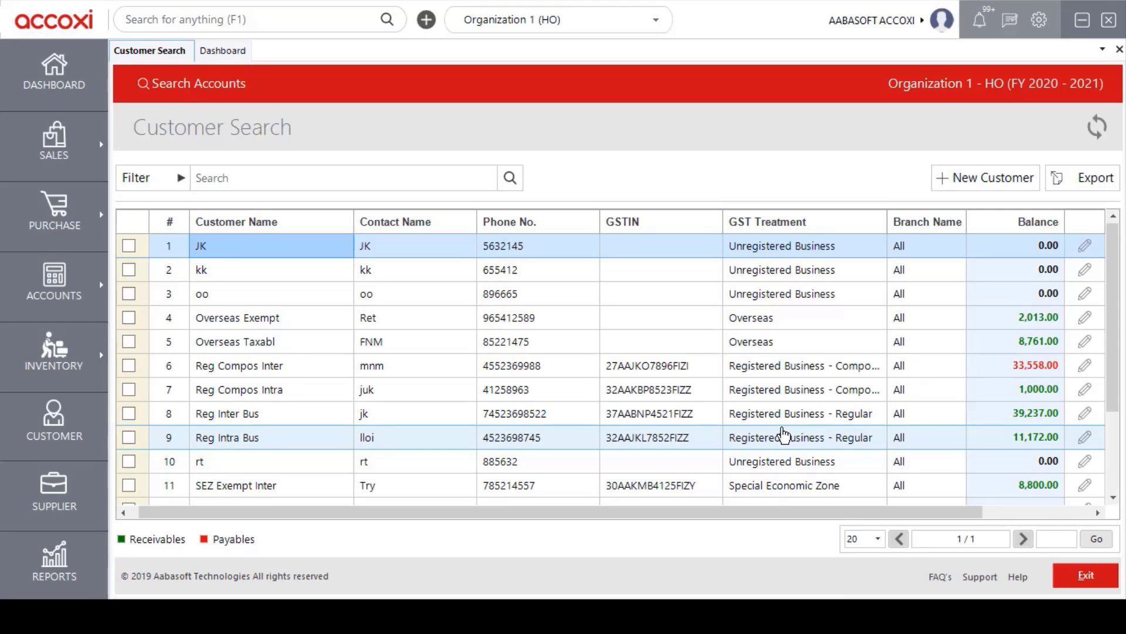